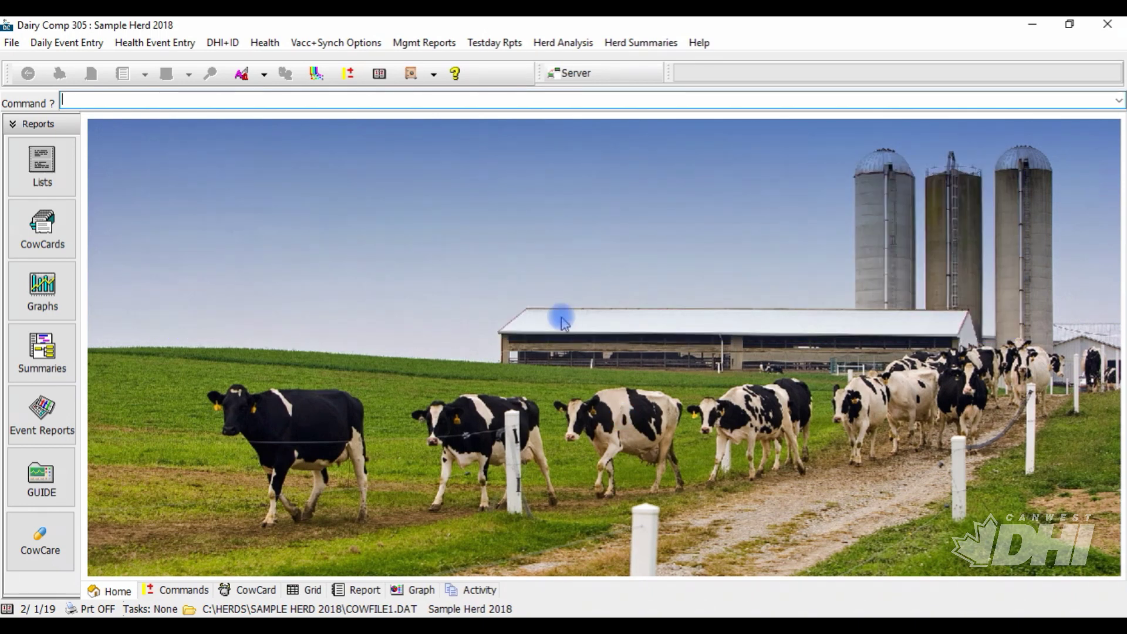
Step: Run the alter\7 command to show the empty ALTER7 Protocols list
{"action": "left_click", "coordinate": [274, 44]}
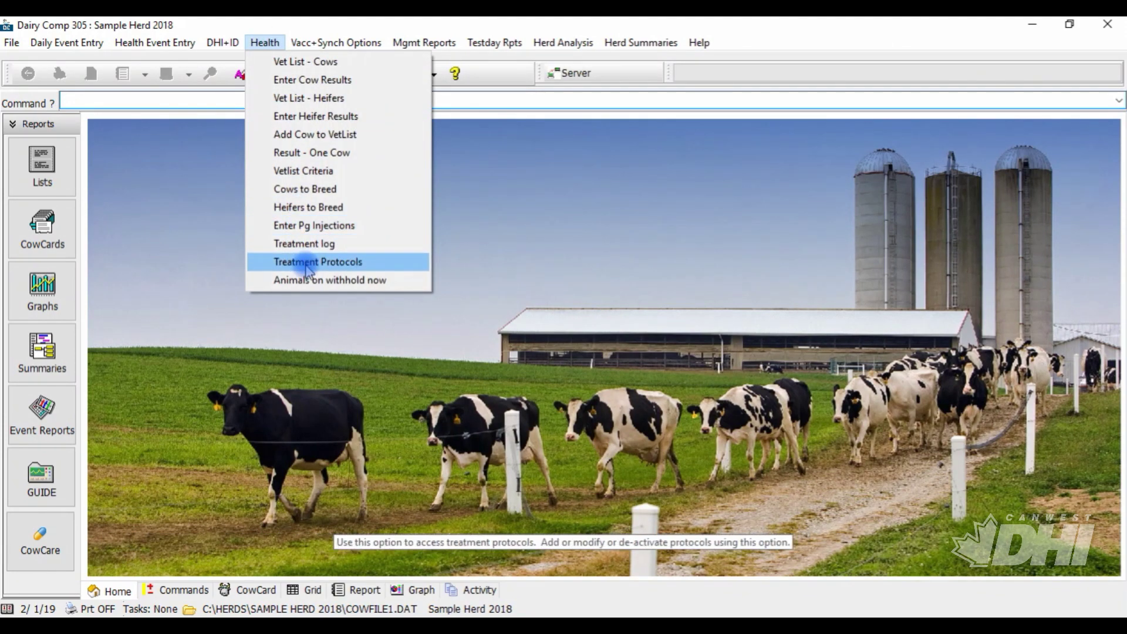
{"action": "left_click", "coordinate": [202, 101]}
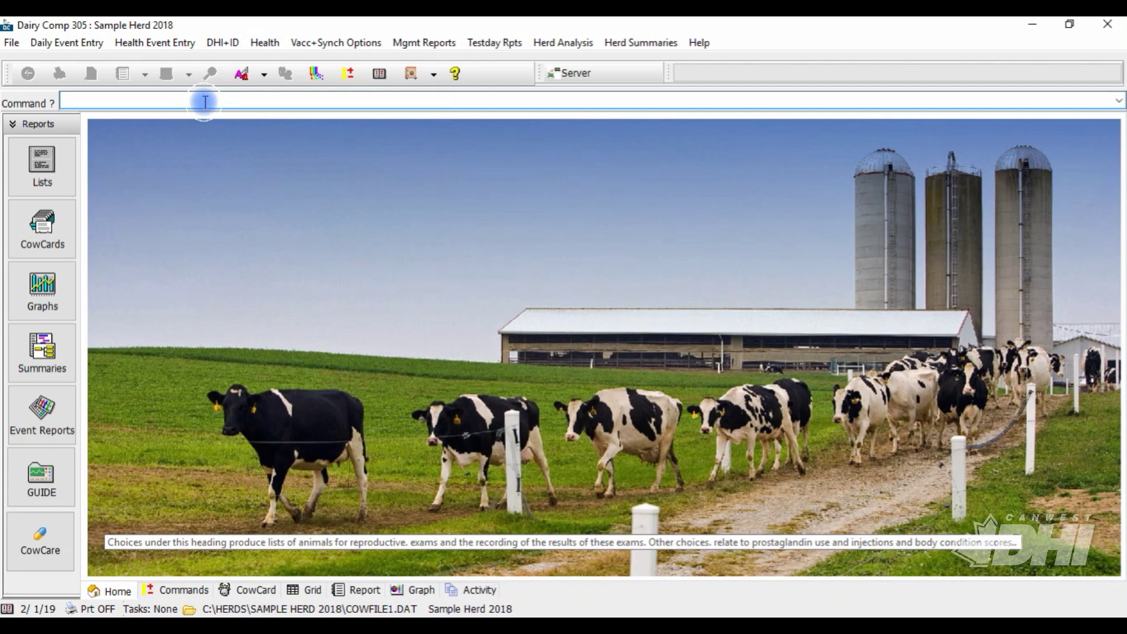
{"action": "type", "text": "al"}
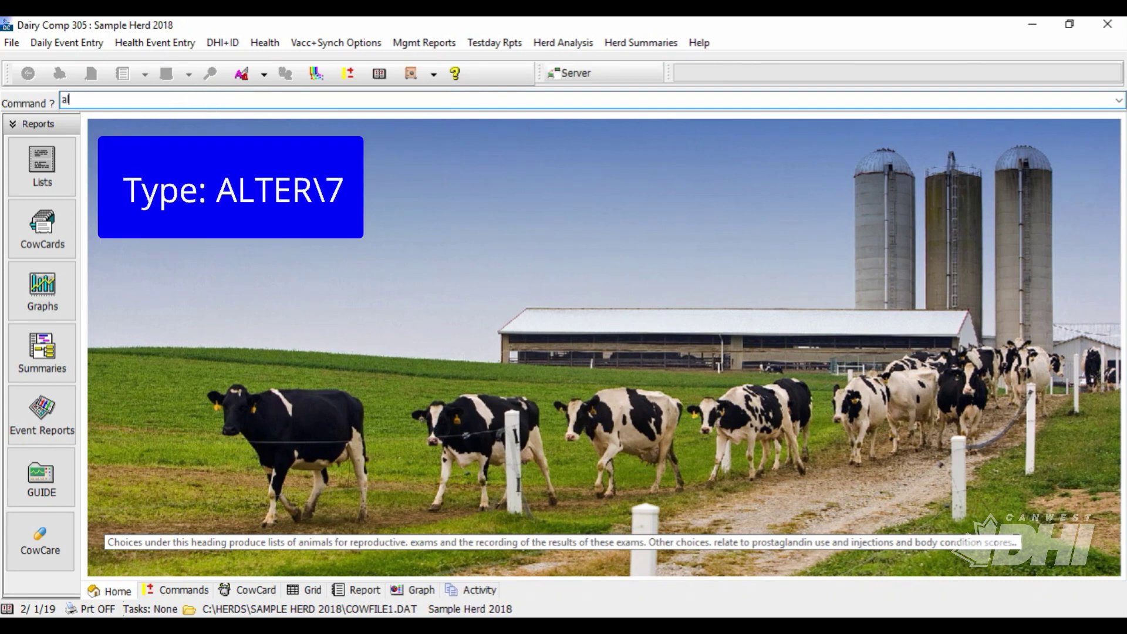
{"action": "type", "text": "ter\\7"}
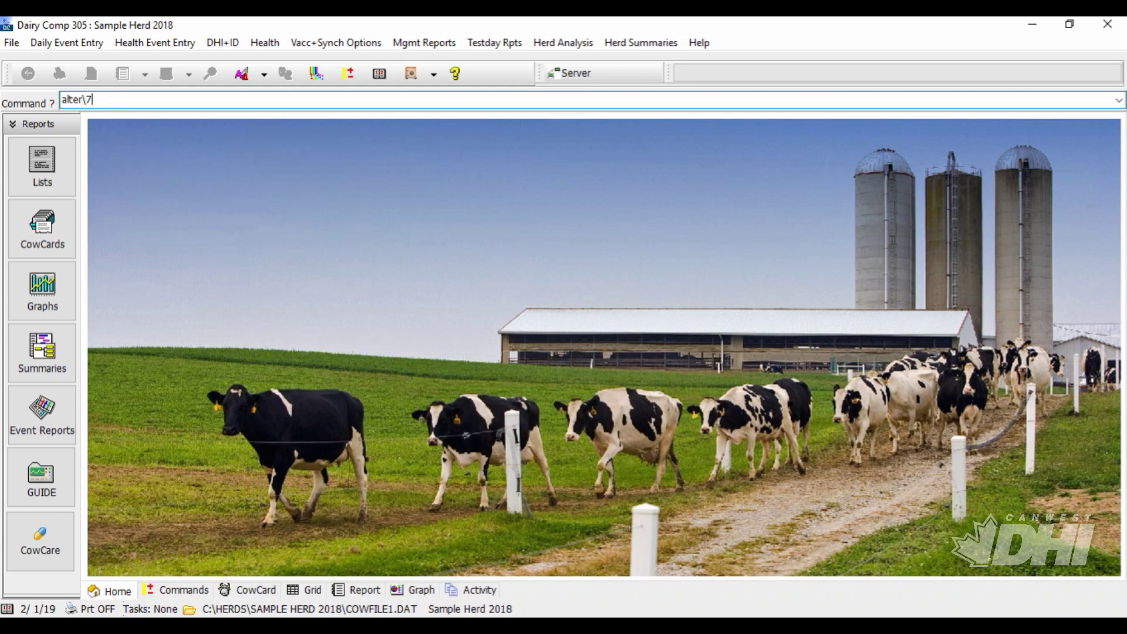
{"action": "key", "text": "Return"}
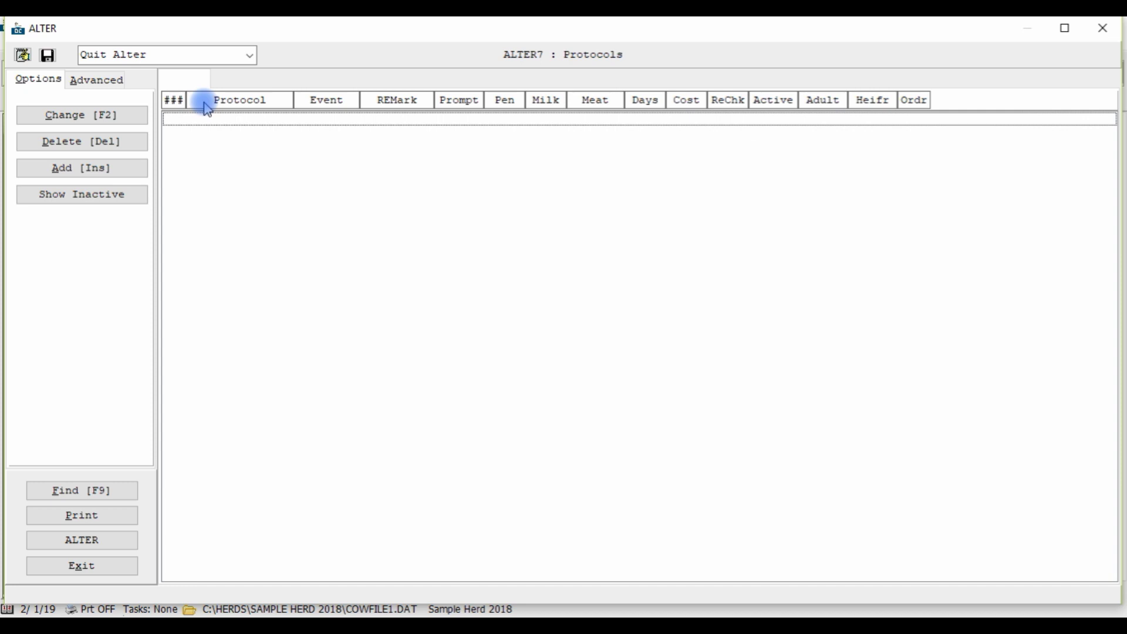
Step: Add protocol 1 from the Other – User Defined template, leaving a blank editing form
{"action": "left_click", "coordinate": [97, 168]}
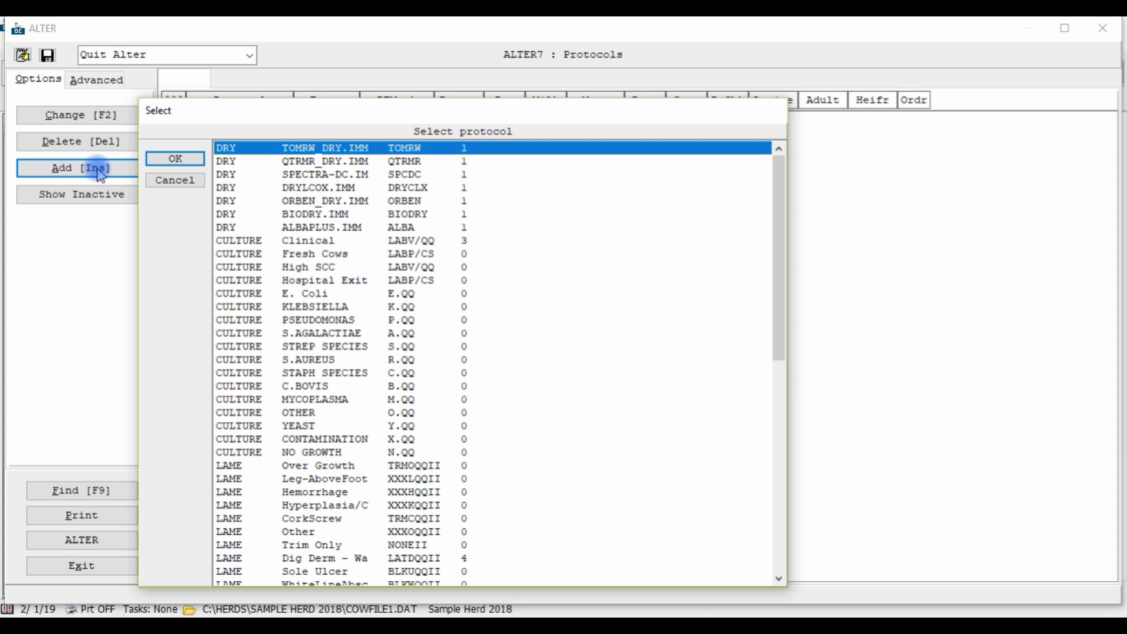
{"action": "scroll", "coordinate": [329, 252], "scroll_direction": "down", "scroll_amount": 12}
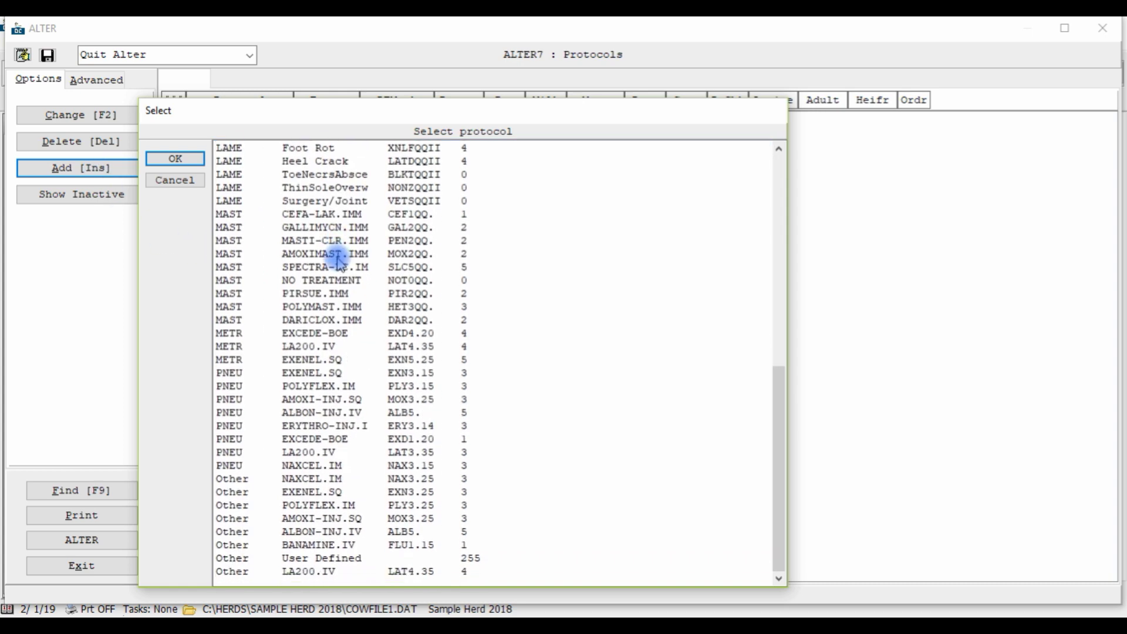
{"action": "left_click", "coordinate": [369, 558]}
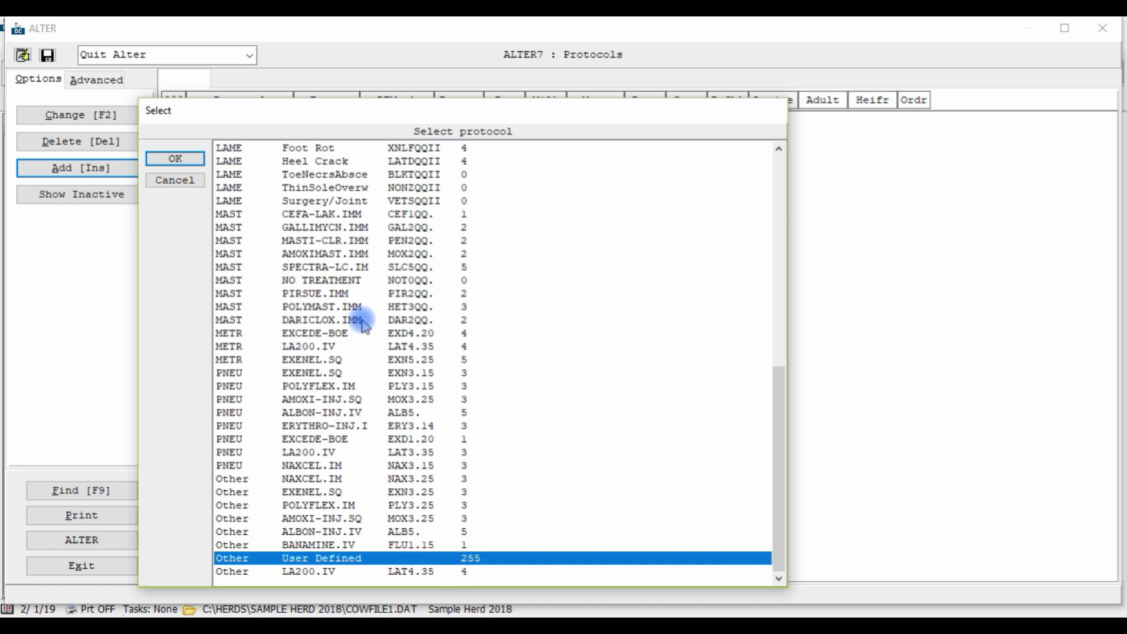
{"action": "scroll", "coordinate": [360, 321], "scroll_direction": "up", "scroll_amount": 10}
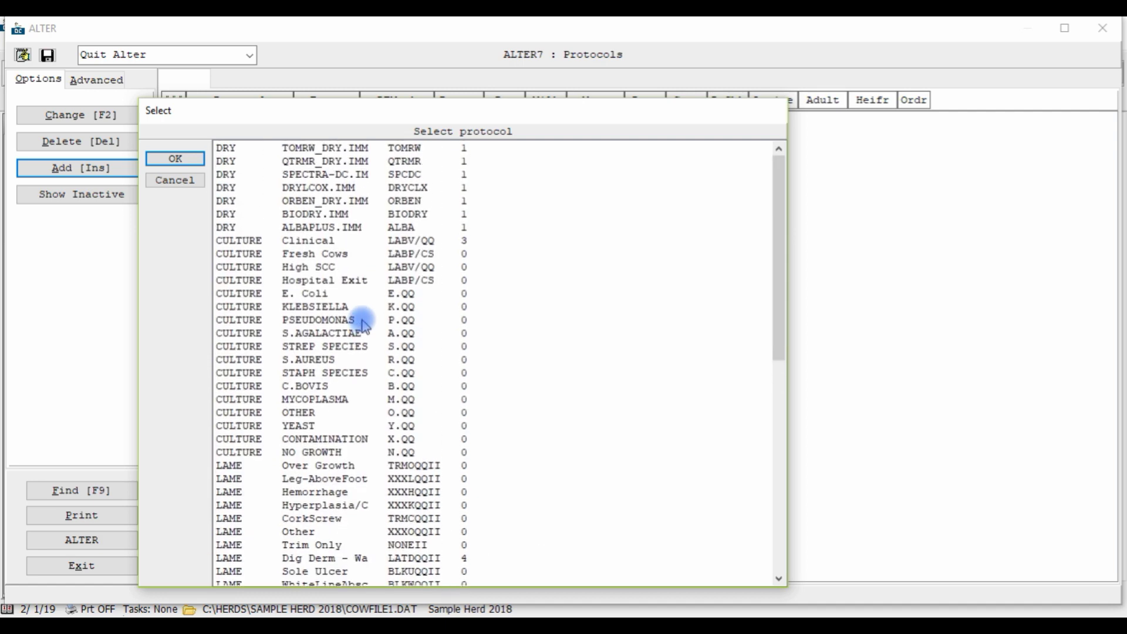
{"action": "left_click", "coordinate": [189, 182]}
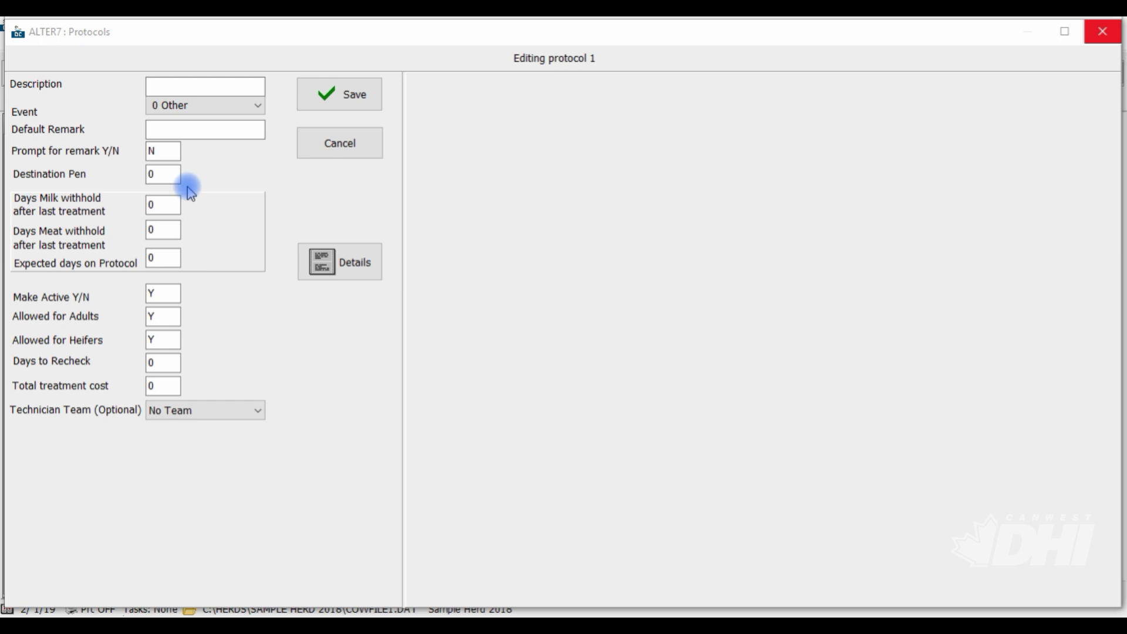
Step: Describe protocol 1 as Novodry and assign it to the 11 DRY event
{"action": "left_click", "coordinate": [176, 86]}
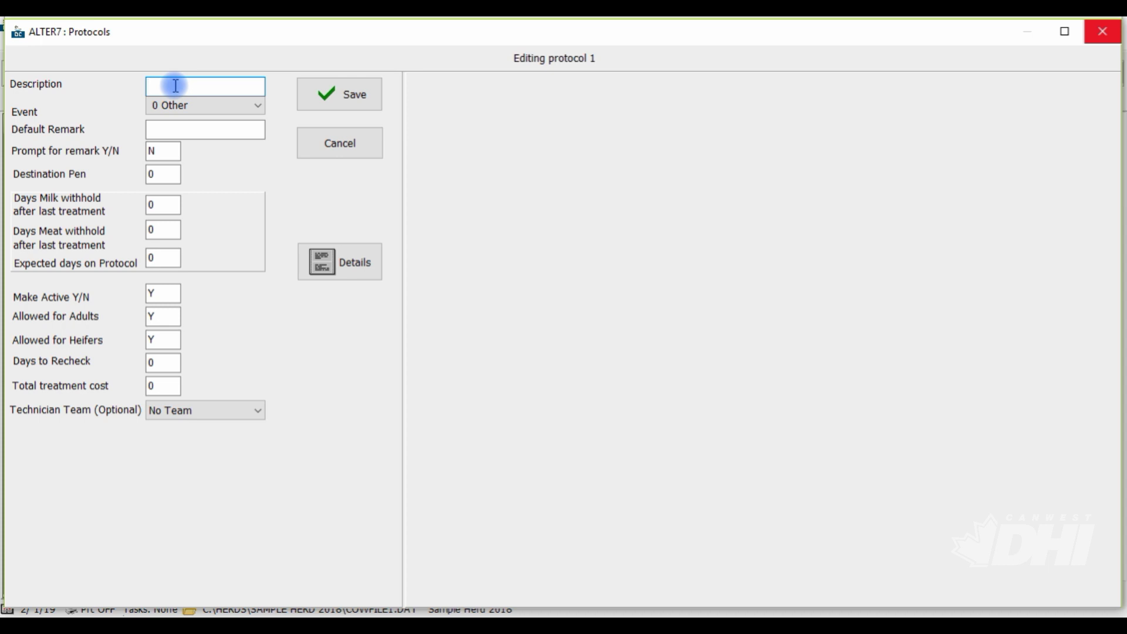
{"action": "type", "text": "Novodry"}
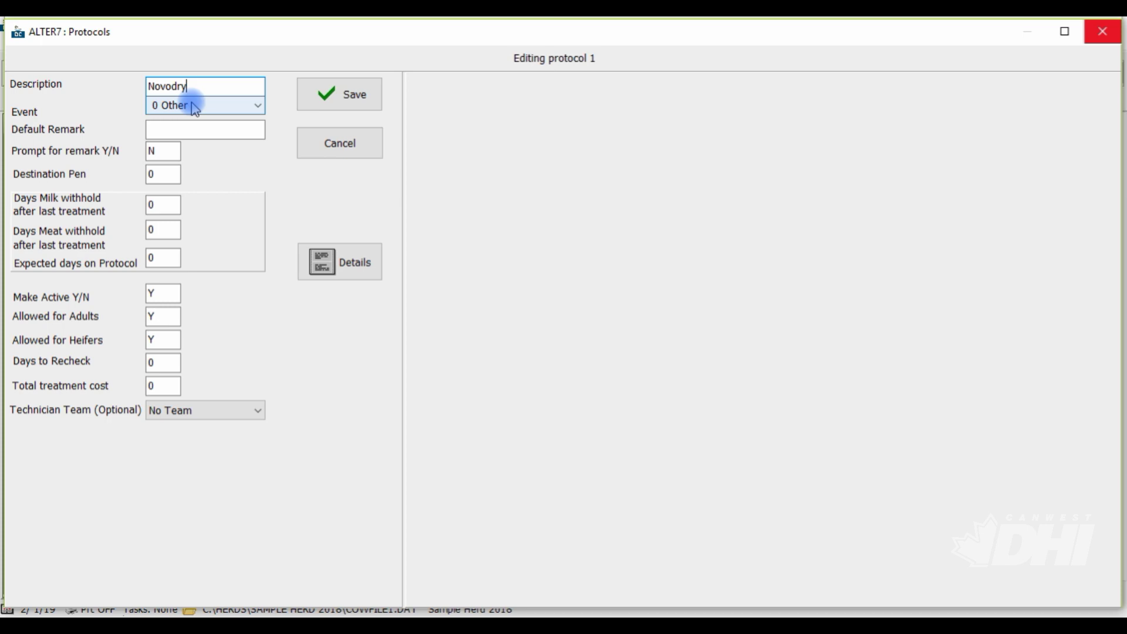
{"action": "left_click", "coordinate": [195, 109]}
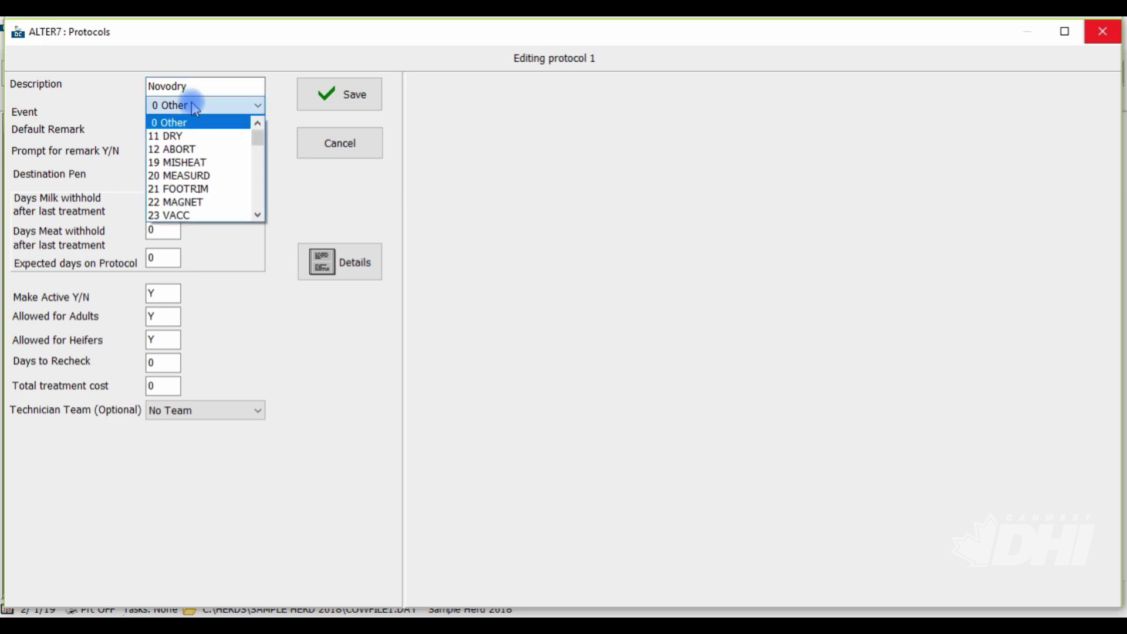
{"action": "left_click", "coordinate": [189, 136]}
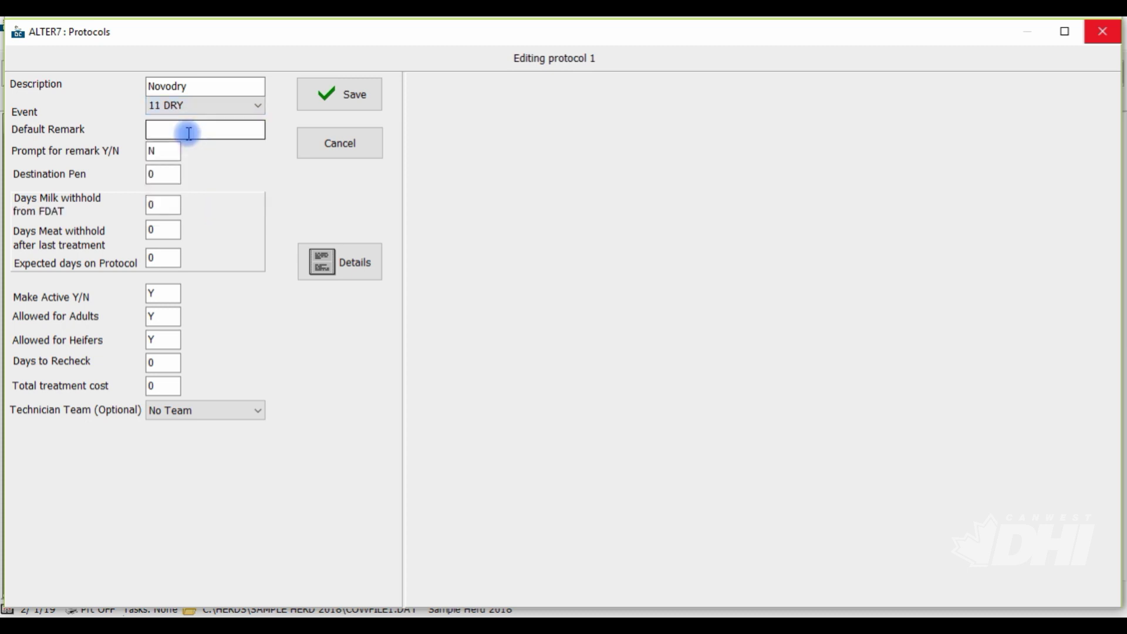
{"action": "left_click", "coordinate": [189, 130]}
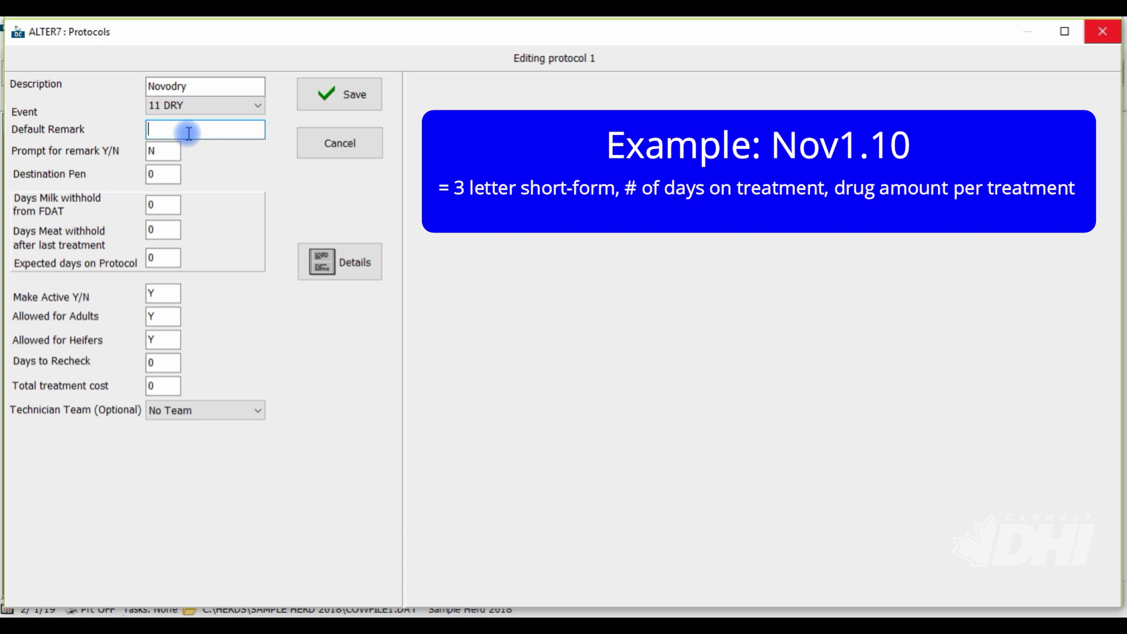
Step: Enter NOV1.10 as the Novodry protocol's default remark
{"action": "type", "text": "N"}
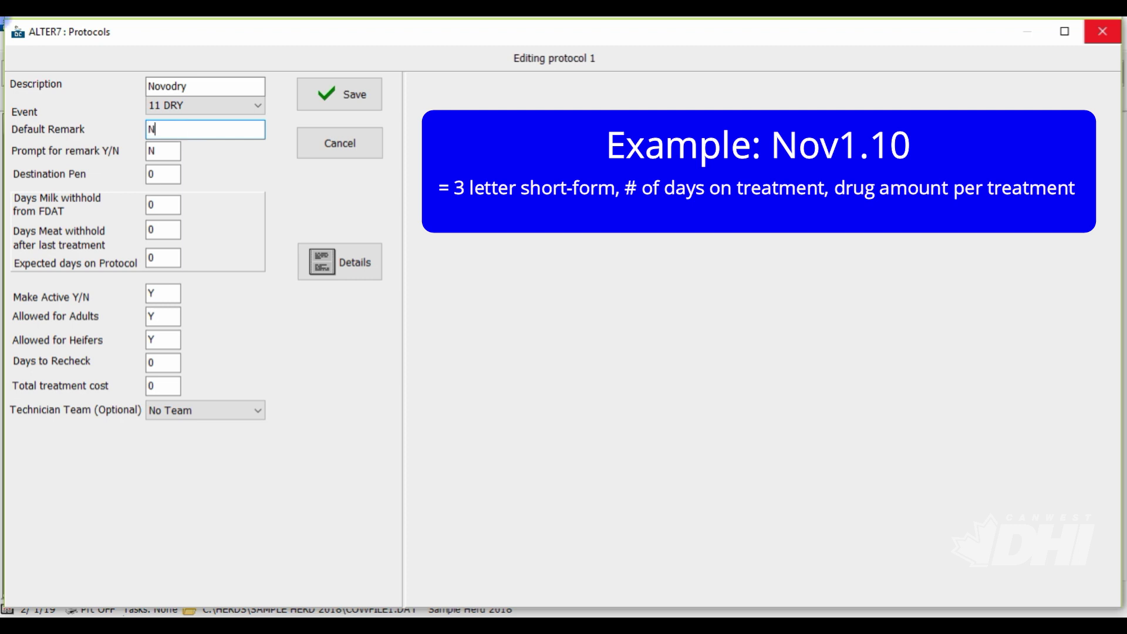
{"action": "type", "text": "OV1.10"}
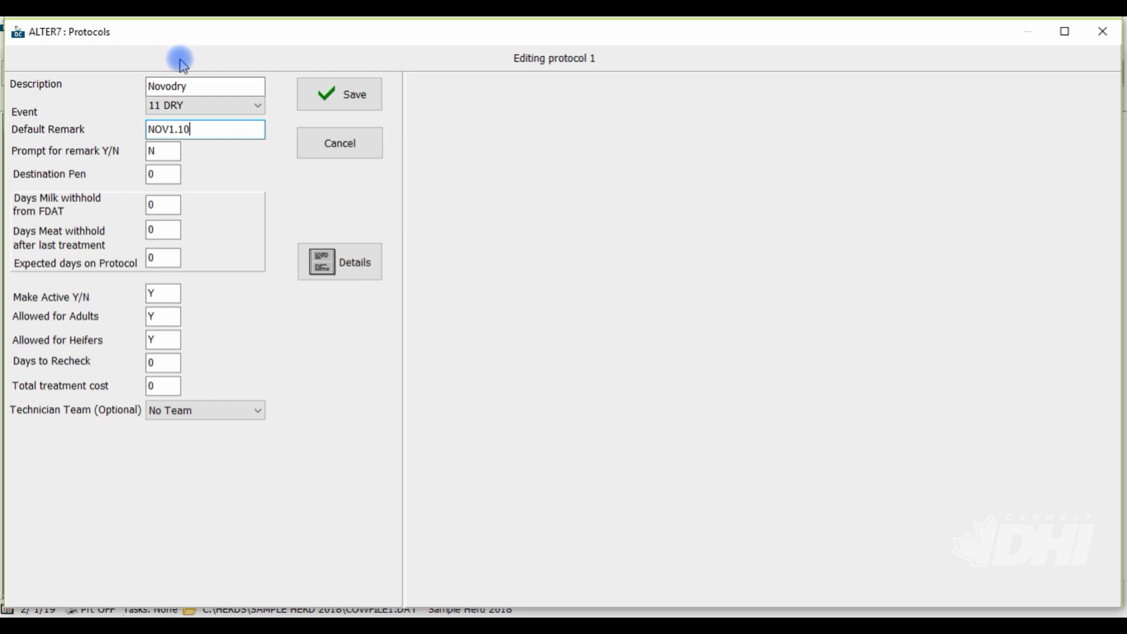
{"action": "left_click", "coordinate": [164, 157]}
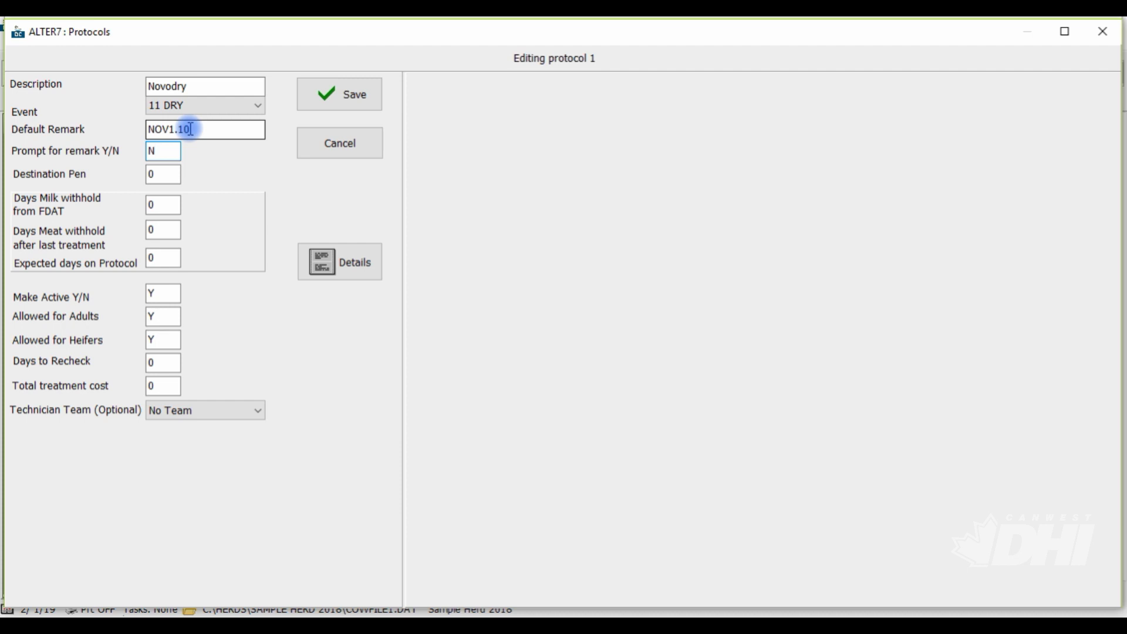
Step: Change the destination pen from 0 to 5, keeping prompt for remark at N
{"action": "double_click", "coordinate": [161, 152]}
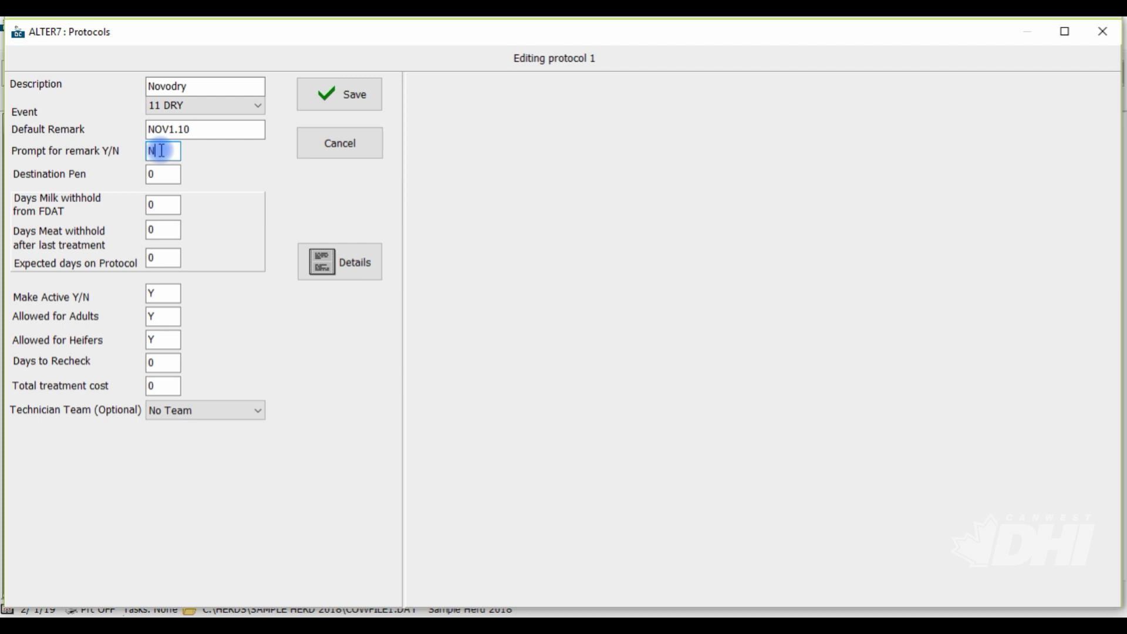
{"action": "left_click", "coordinate": [162, 173]}
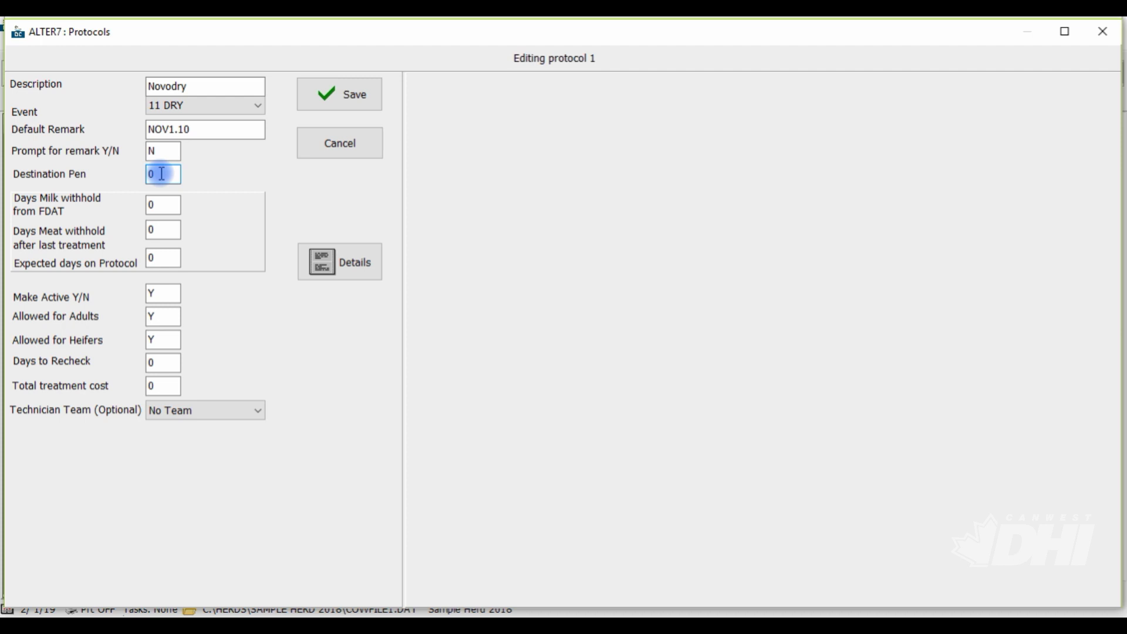
{"action": "key", "text": "BackSpace"}
{"action": "type", "text": "5"}
{"action": "left_click", "coordinate": [165, 174]}
Step: Set milk withhold to 3 days, meat withhold to 35 days, and 1 expected day on protocol
{"action": "left_click", "coordinate": [152, 204]}
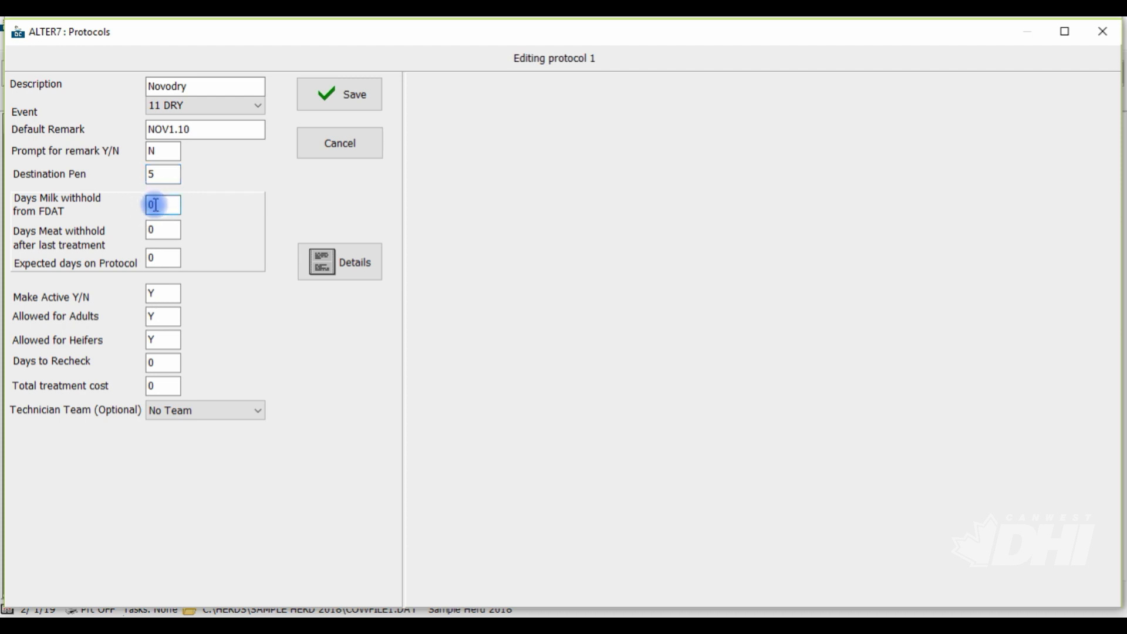
{"action": "key", "text": "BackSpace"}
{"action": "type", "text": "3"}
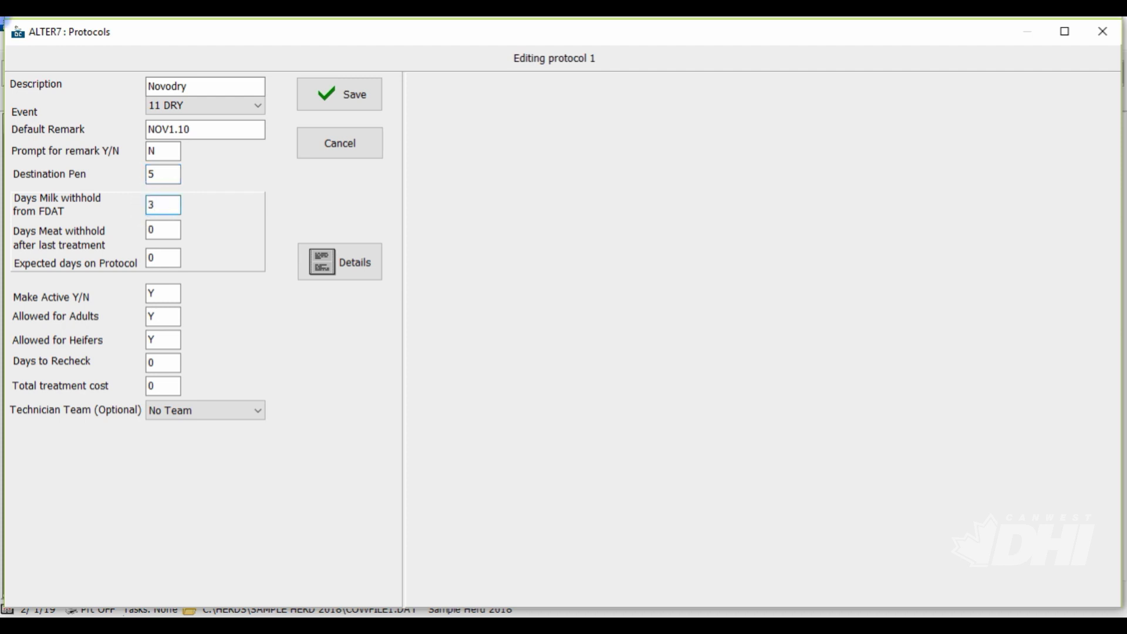
{"action": "key", "text": "Tab"}
{"action": "type", "text": "35"}
{"action": "key", "text": "Tab"}
{"action": "type", "text": "1"}
{"action": "left_click", "coordinate": [156, 204]}
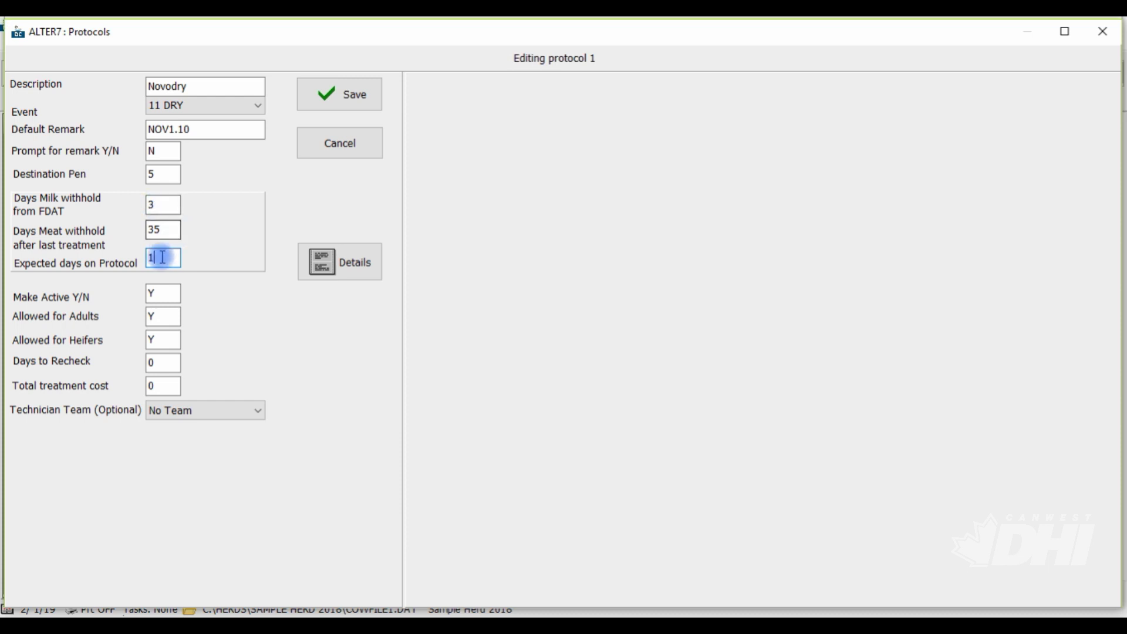
{"action": "left_click", "coordinate": [170, 294]}
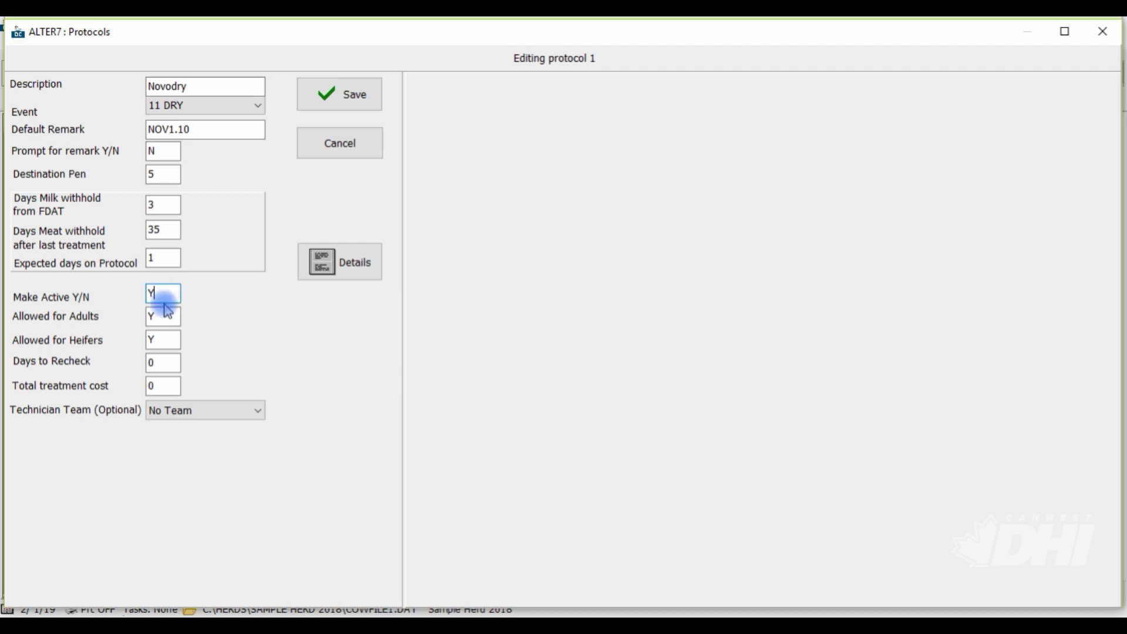
Step: Set Allowed for Heifers to N, leaving days to recheck and treatment cost at 0
{"action": "left_click", "coordinate": [165, 337]}
{"action": "key", "text": "BackSpace"}
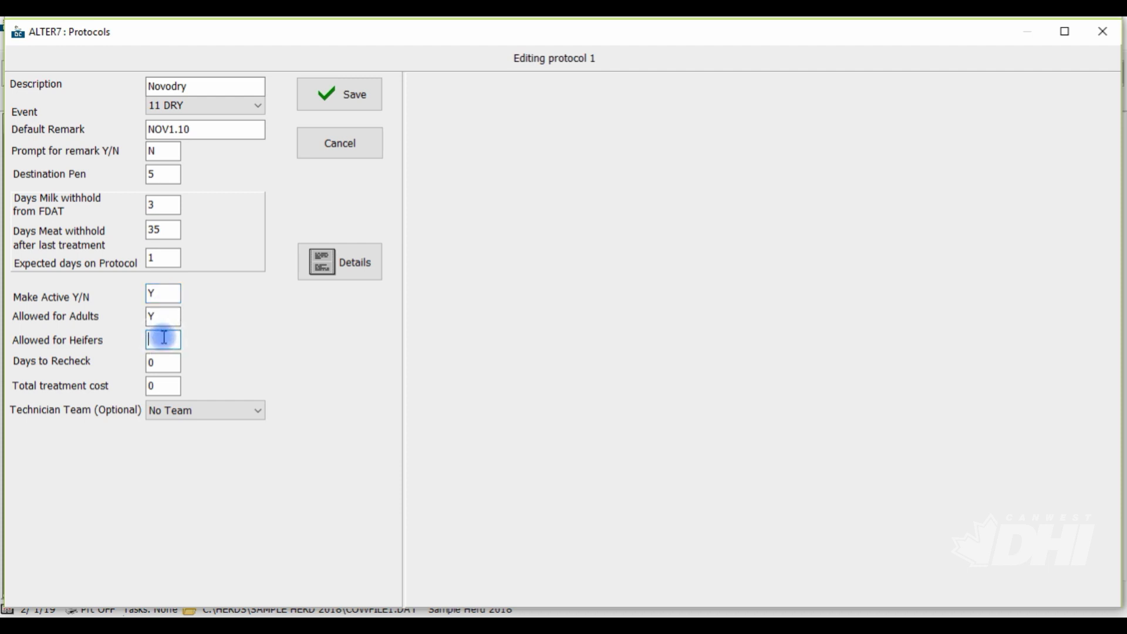
{"action": "type", "text": "N"}
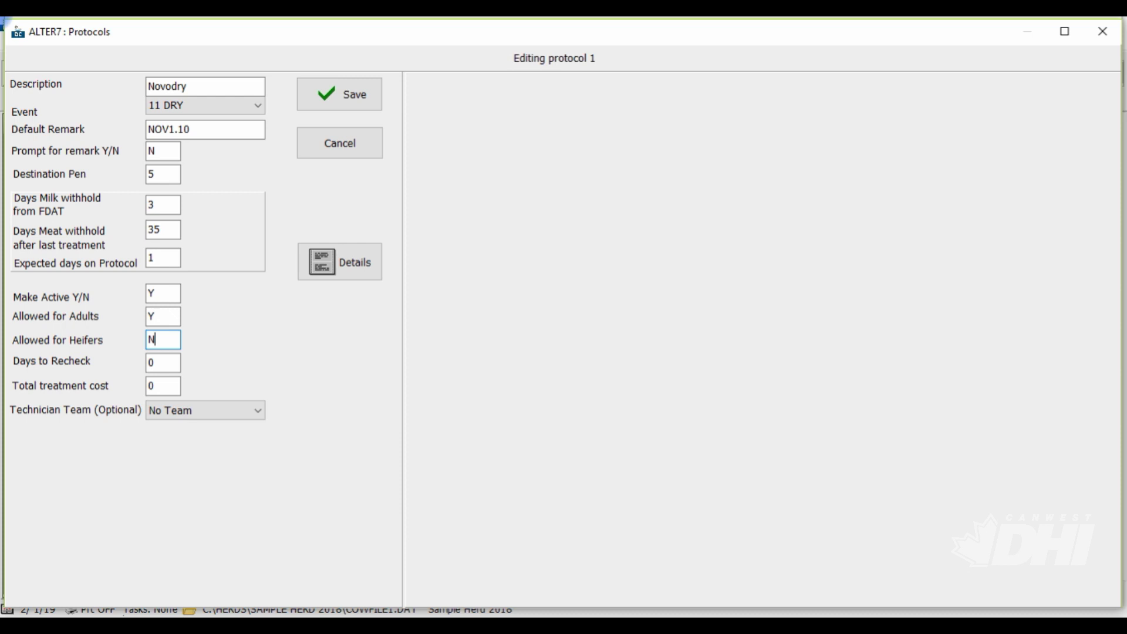
{"action": "left_click", "coordinate": [166, 363]}
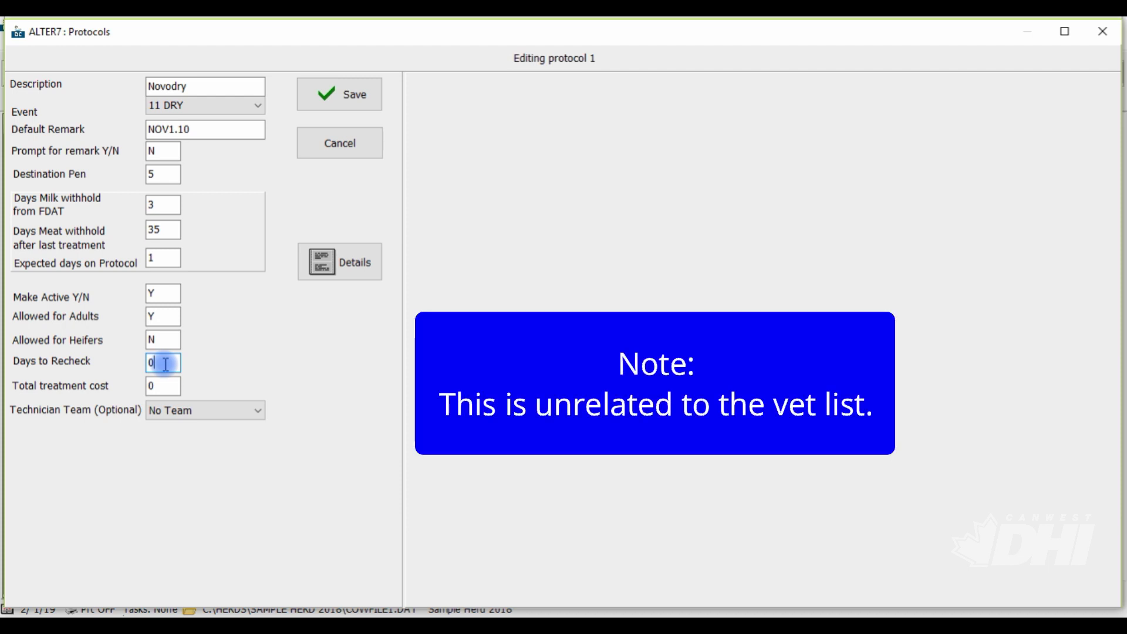
{"action": "left_click", "coordinate": [168, 385]}
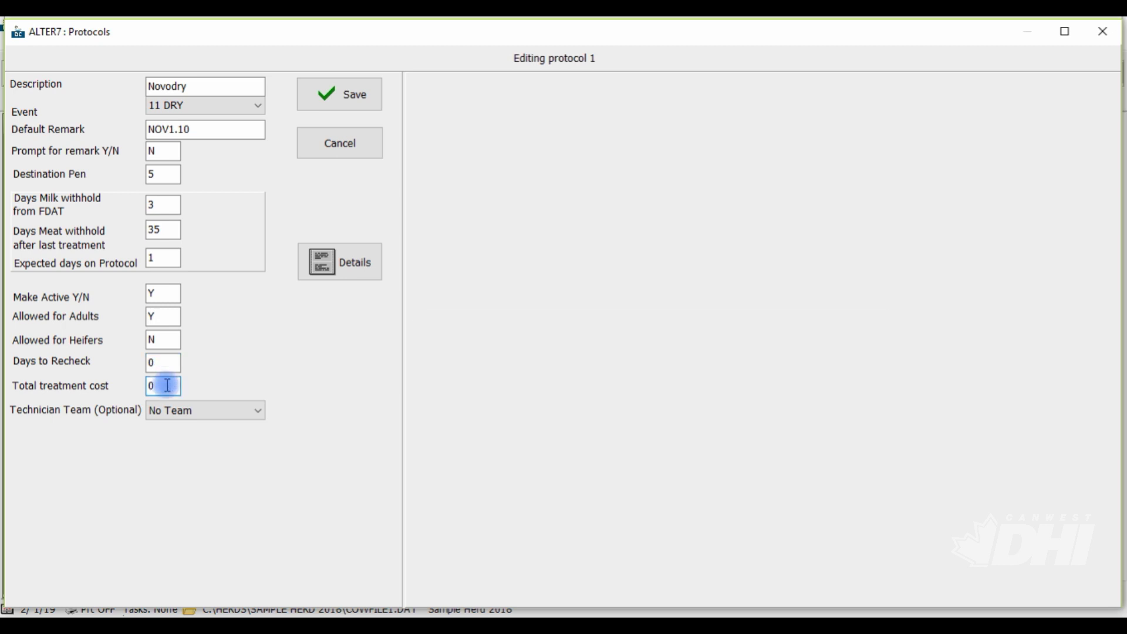
Step: Save the Novodry protocol, reopen it from the list, and save it again
{"action": "left_click", "coordinate": [246, 413]}
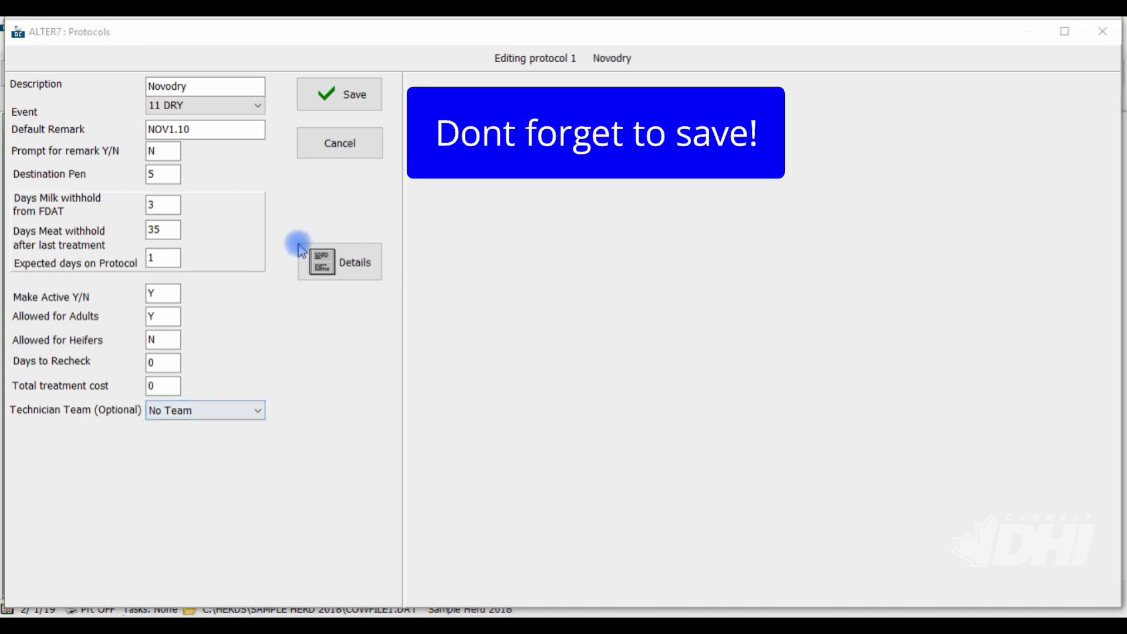
{"action": "left_click", "coordinate": [322, 99]}
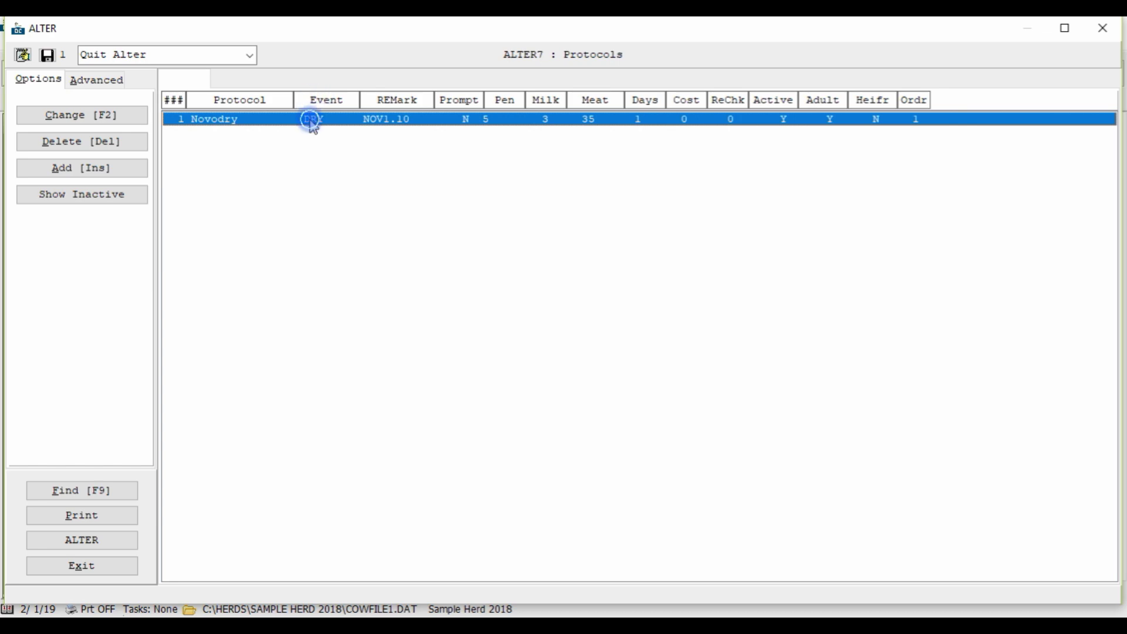
{"action": "double_click", "coordinate": [311, 120]}
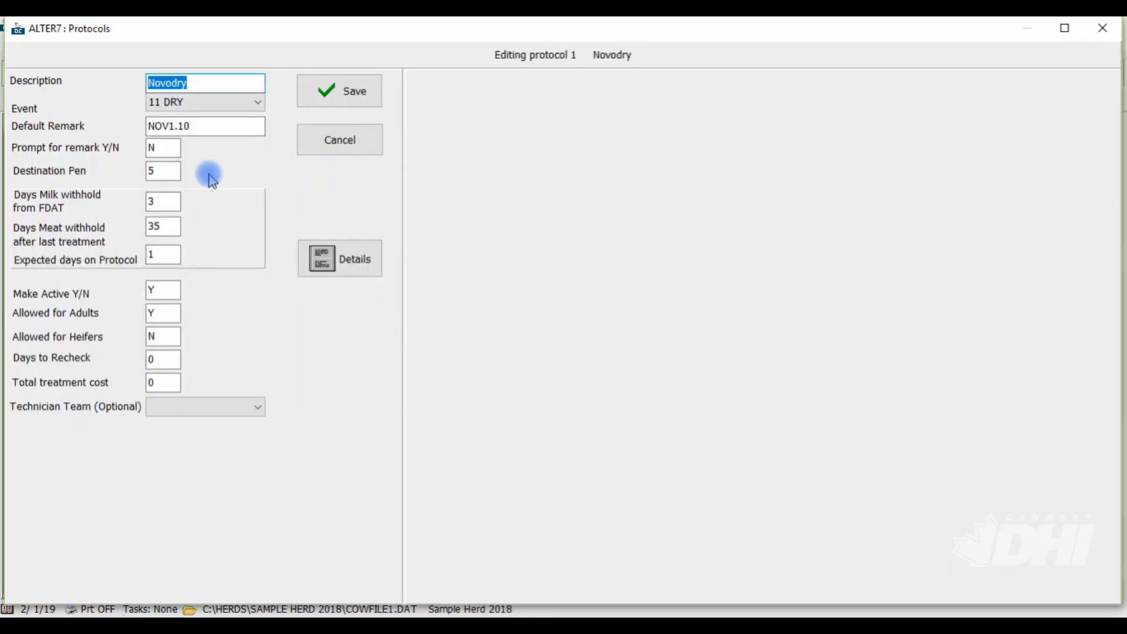
{"action": "left_click", "coordinate": [328, 90]}
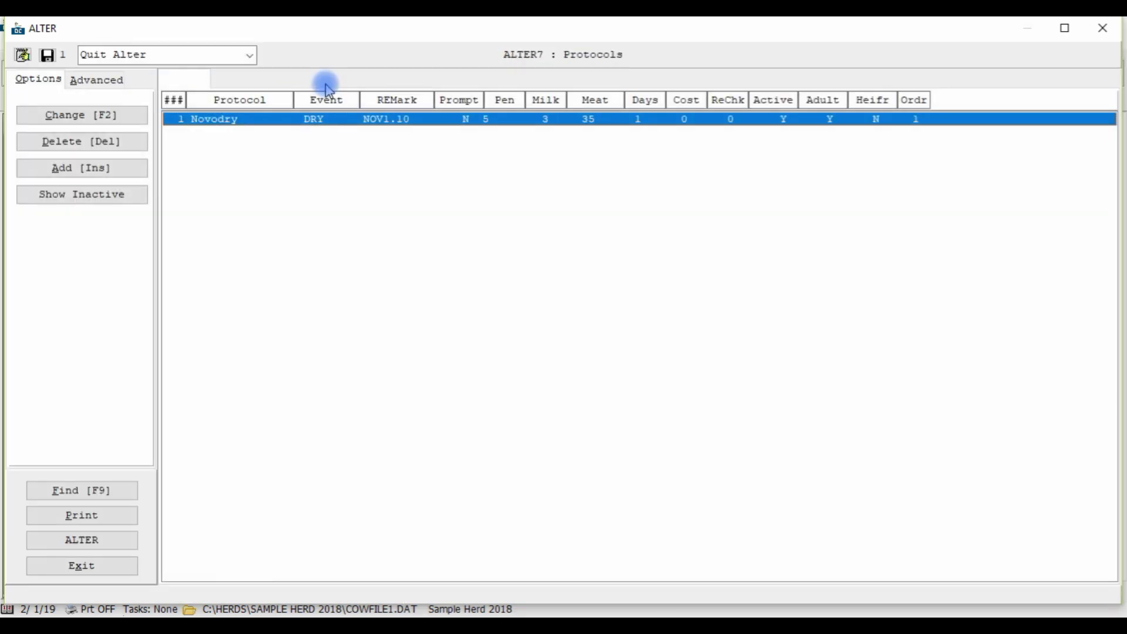
Step: Close the protocols list and start a Dry event for cow 941
{"action": "key", "text": "Escape"}
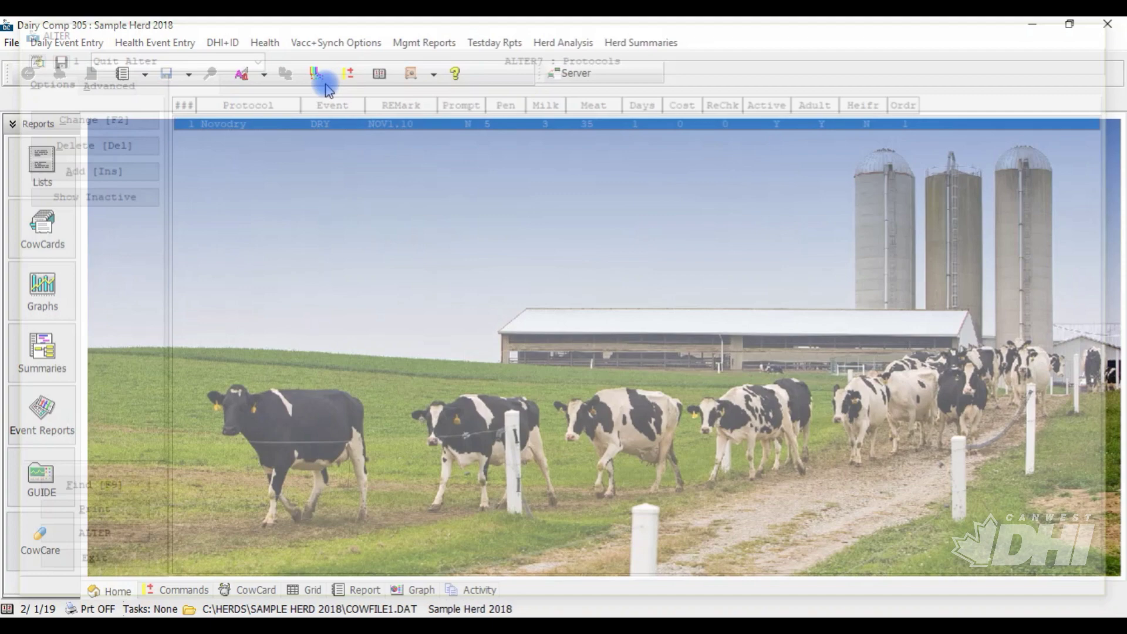
{"action": "key", "text": "Escape"}
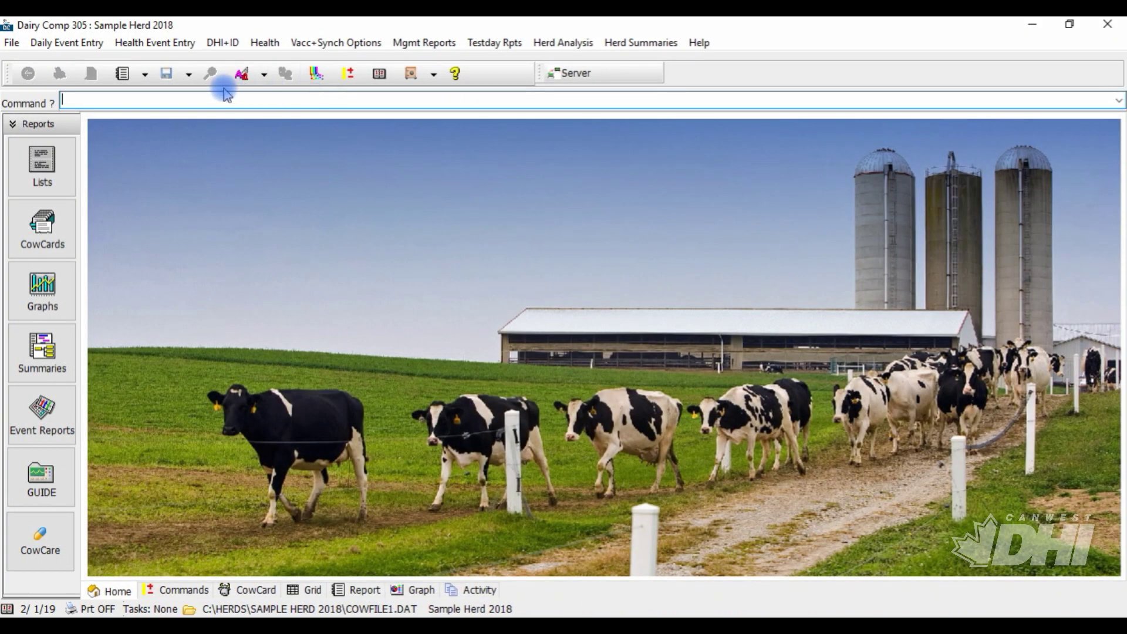
{"action": "left_click", "coordinate": [82, 43]}
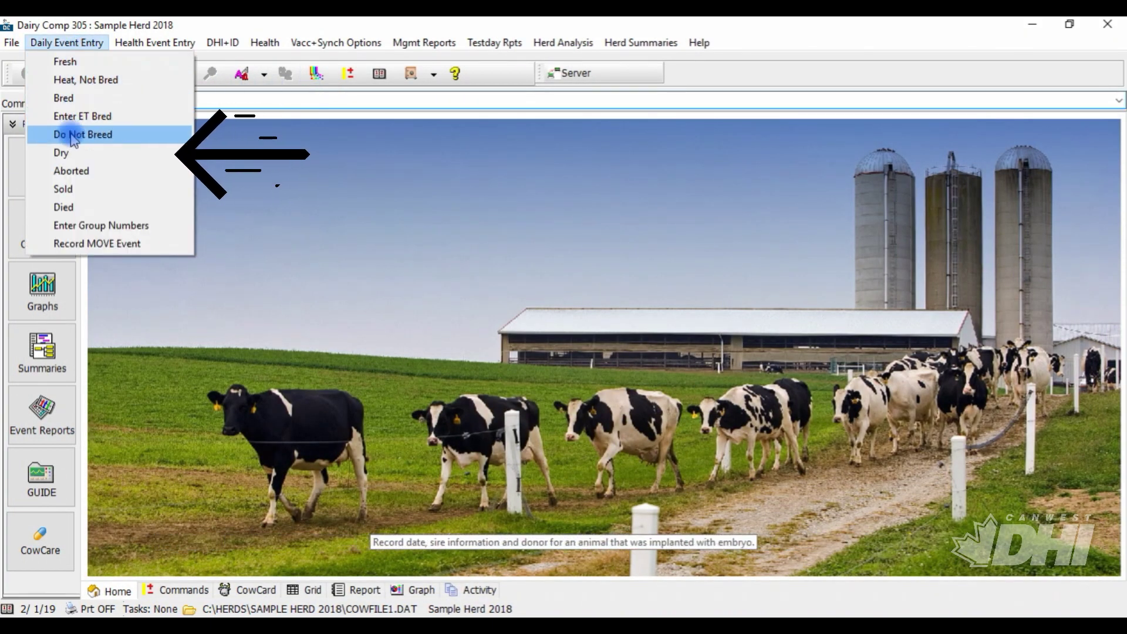
{"action": "left_click", "coordinate": [69, 154]}
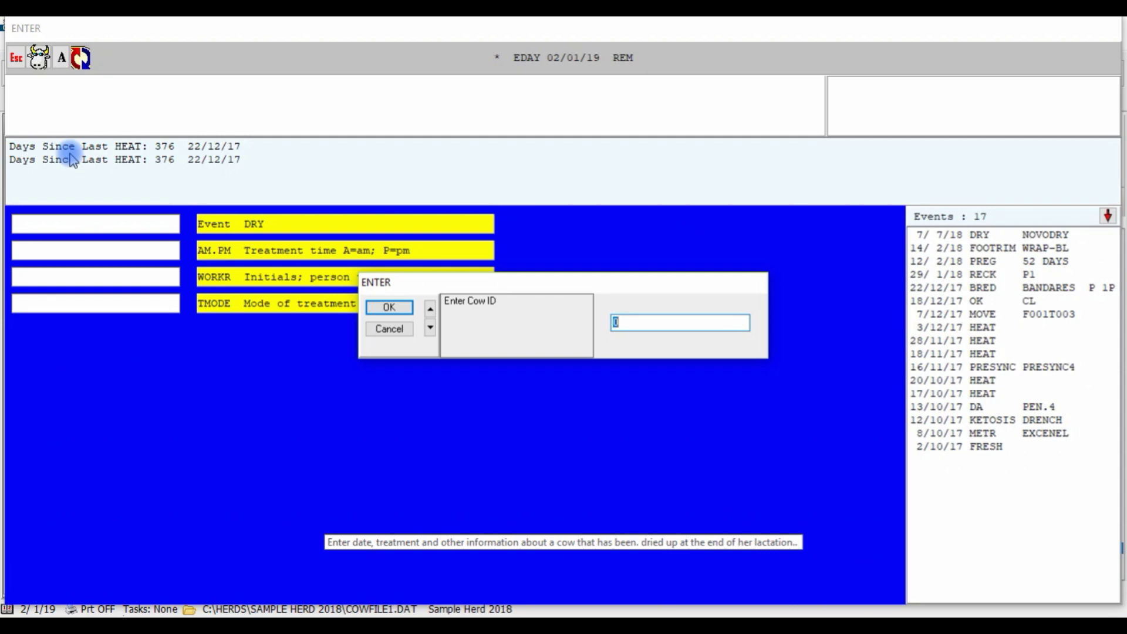
{"action": "type", "text": "941"}
{"action": "key", "text": "Return"}
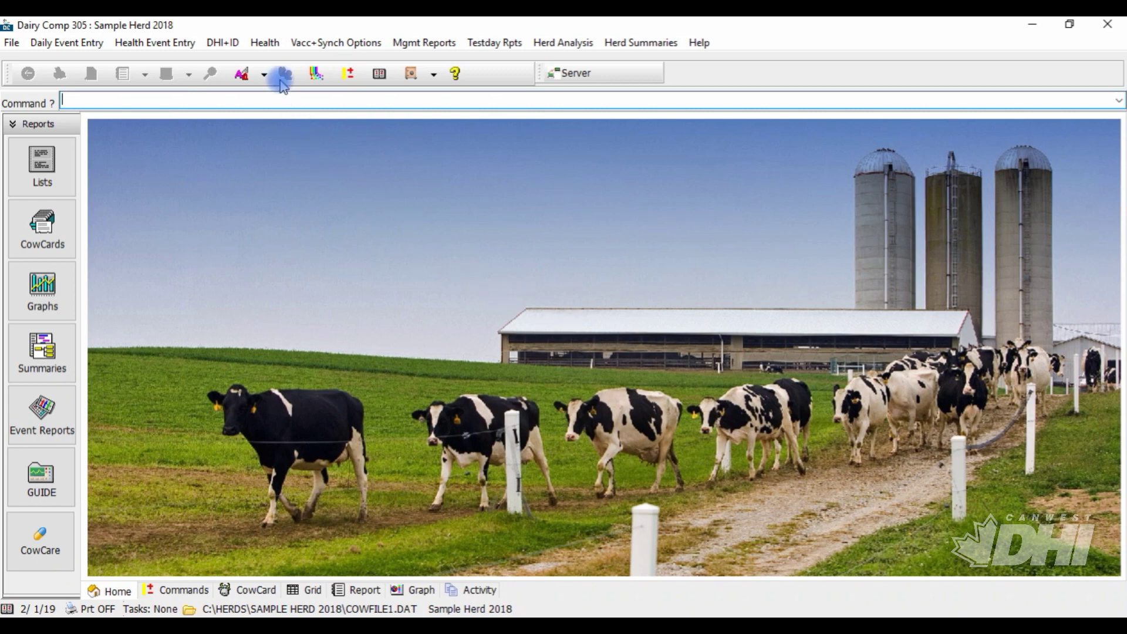
Step: Reopen Health > Treatment Protocols and select the Novodry+Orb protocol row
{"action": "left_click", "coordinate": [265, 42]}
{"action": "left_click", "coordinate": [338, 262]}
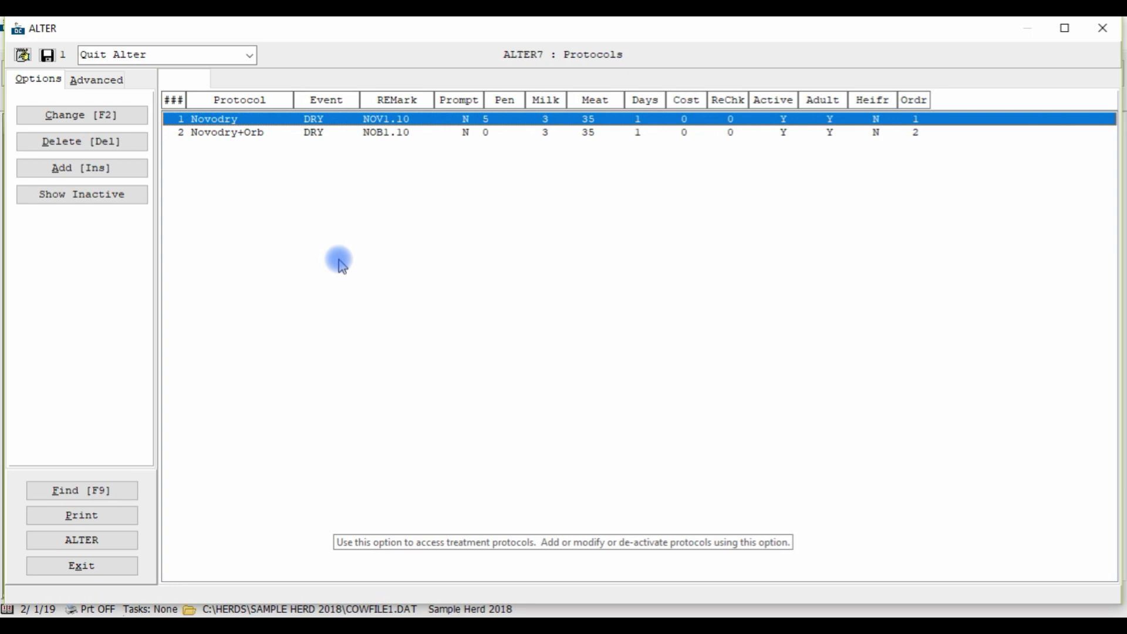
{"action": "left_click", "coordinate": [322, 134]}
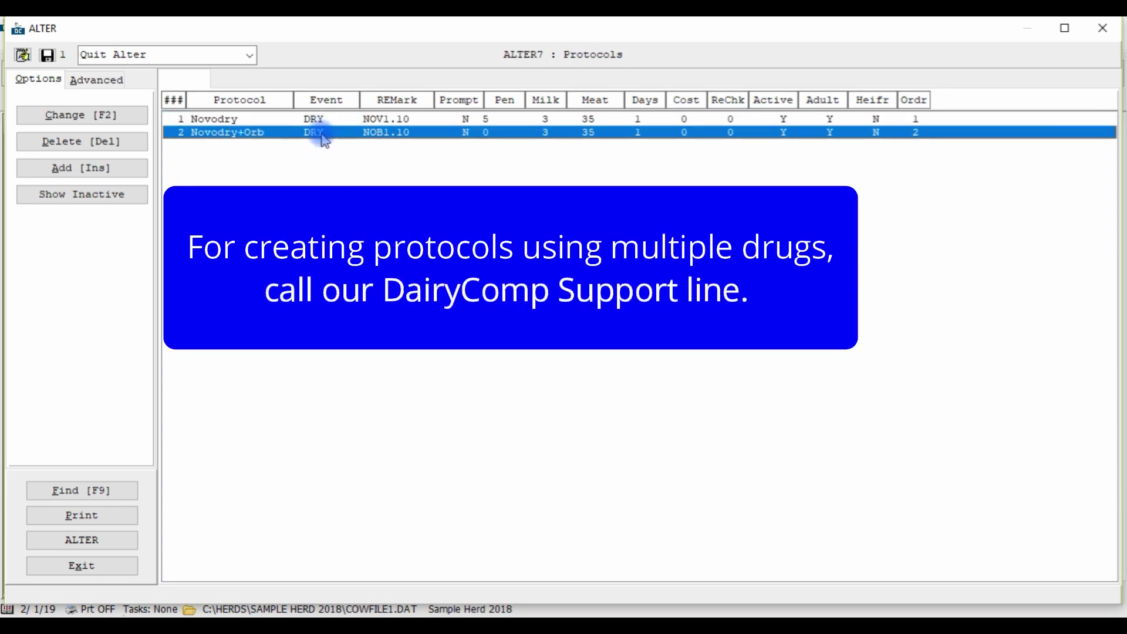